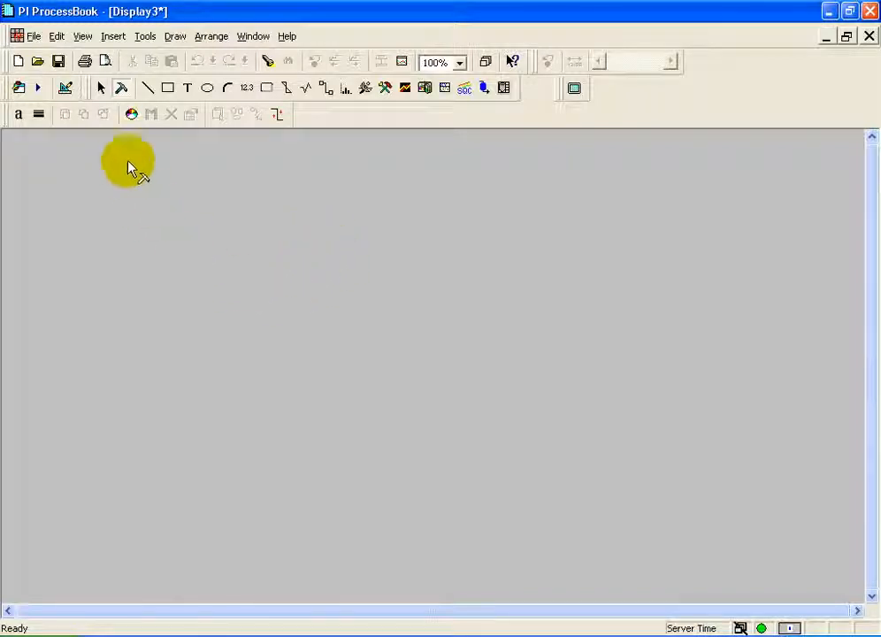
- Draw a wide blue rectangle in the upper-left area of the display and deselect it
left_click(175, 39)
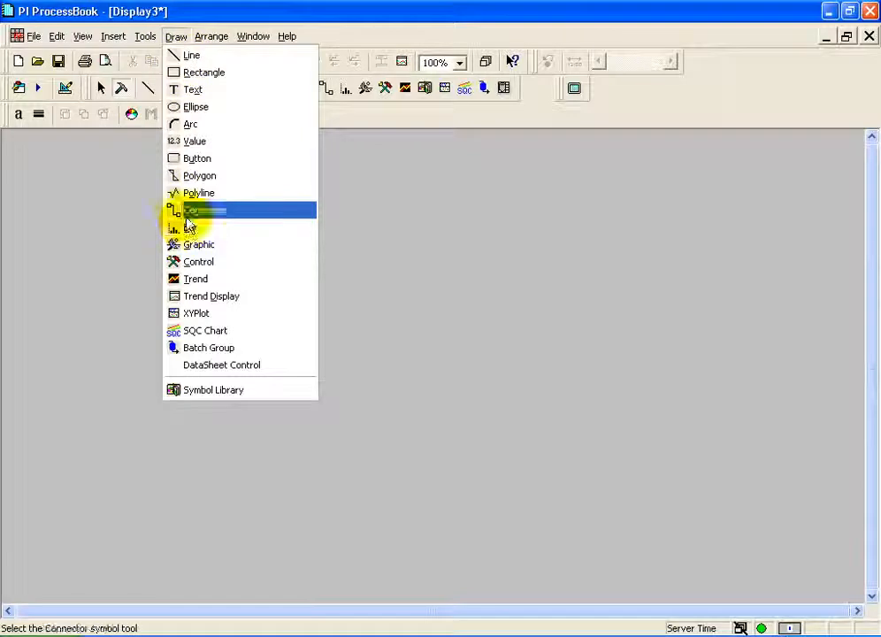
left_click(203, 75)
left_click_drag(138, 171, 358, 251)
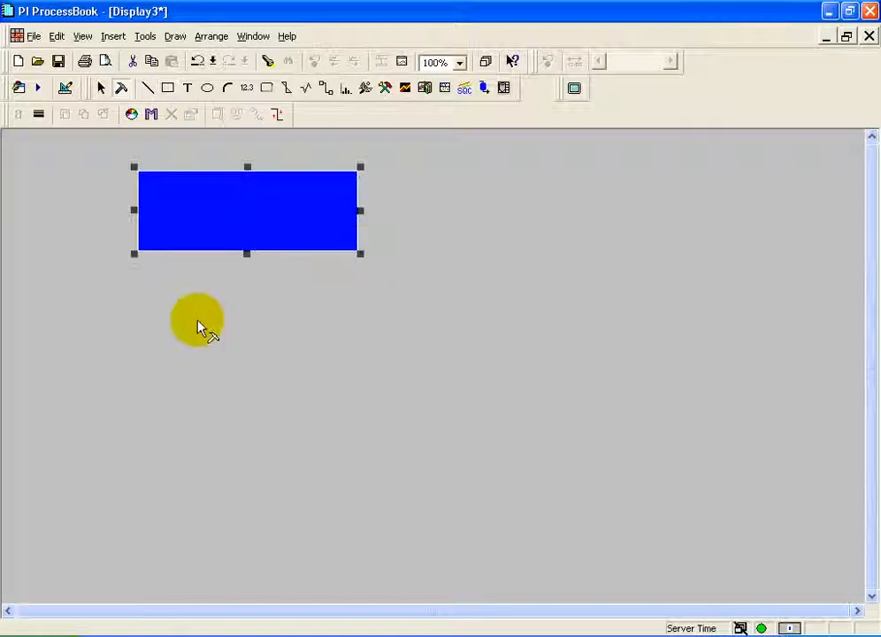
left_click(462, 310)
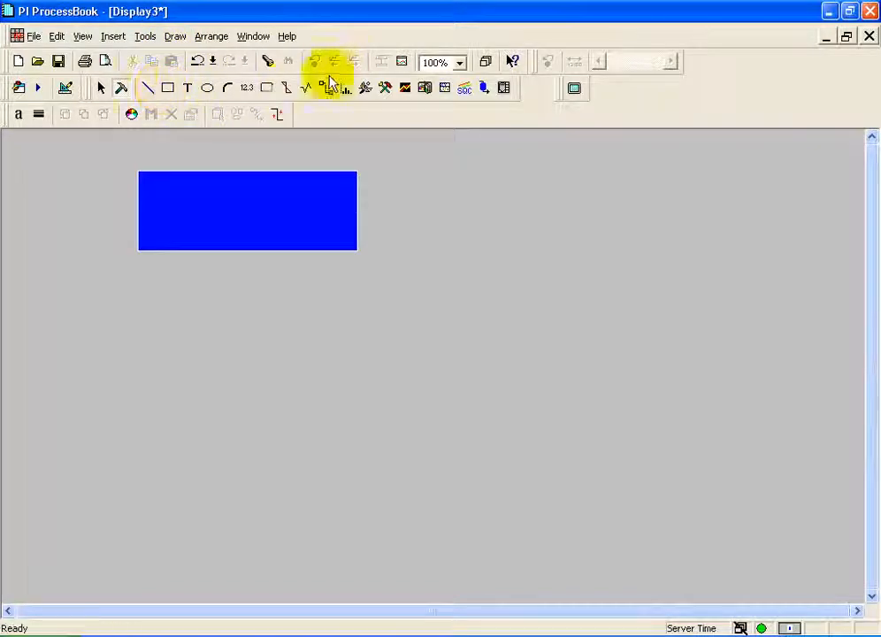
- Draw three more rectangles: a near-square beside the first, a large wide one below it, and a small one at lower right
left_click(167, 91)
mouse_move(440, 167)
left_mouse_down()
mouse_move(540, 278)
mouse_move(571, 283)
left_mouse_up()
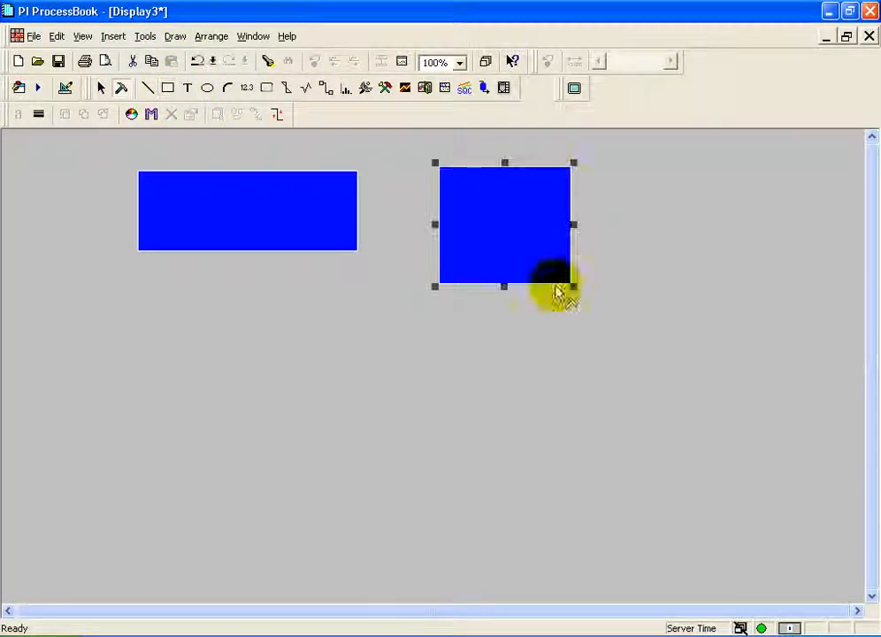
left_click(168, 87)
left_click_drag(108, 290, 432, 413)
left_click(168, 88)
left_click_drag(529, 356, 675, 430)
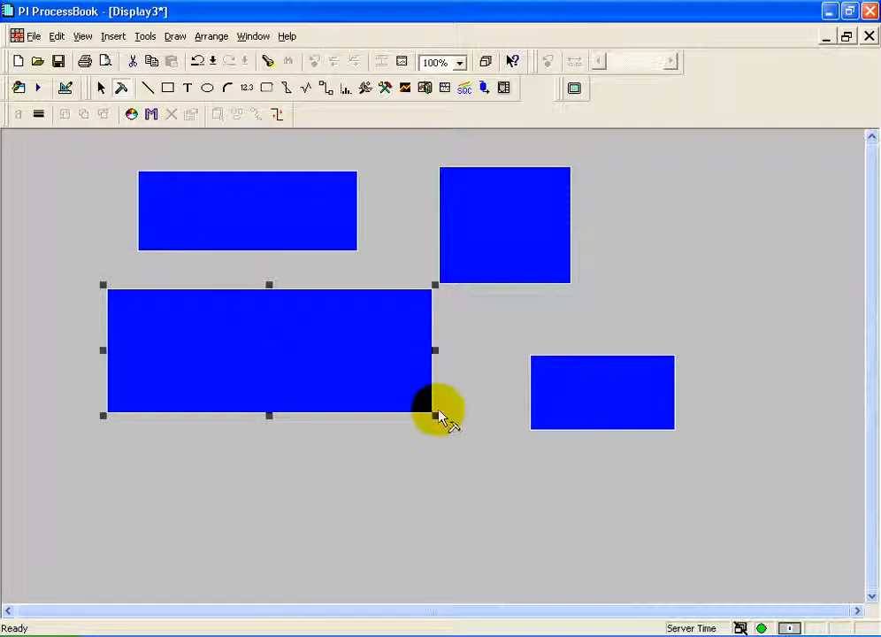
- Make the large lower-left rectangle narrower and rearrange the four rectangles, moving the large one to the upper-left corner of the display
left_click_drag(435, 416, 277, 416)
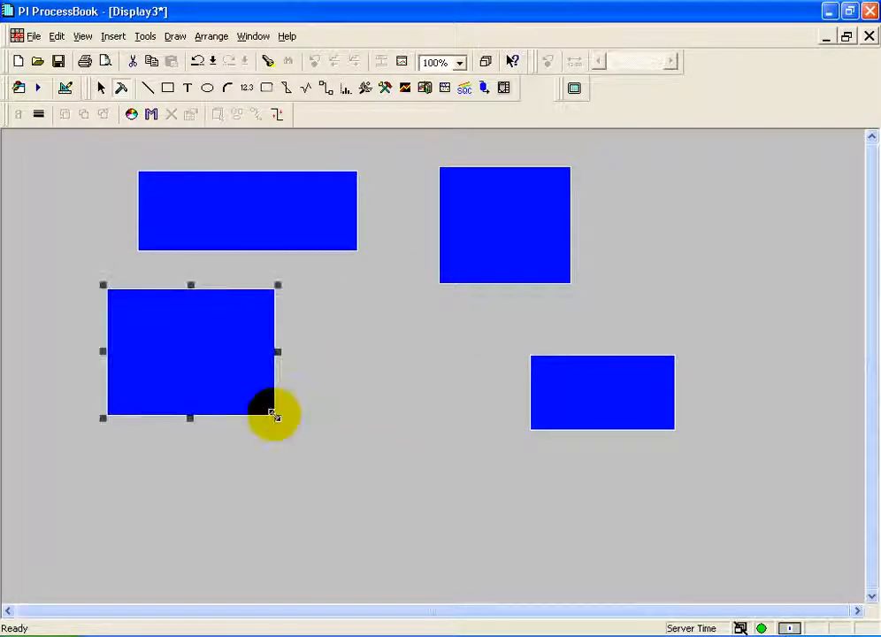
left_click_drag(277, 350, 375, 351)
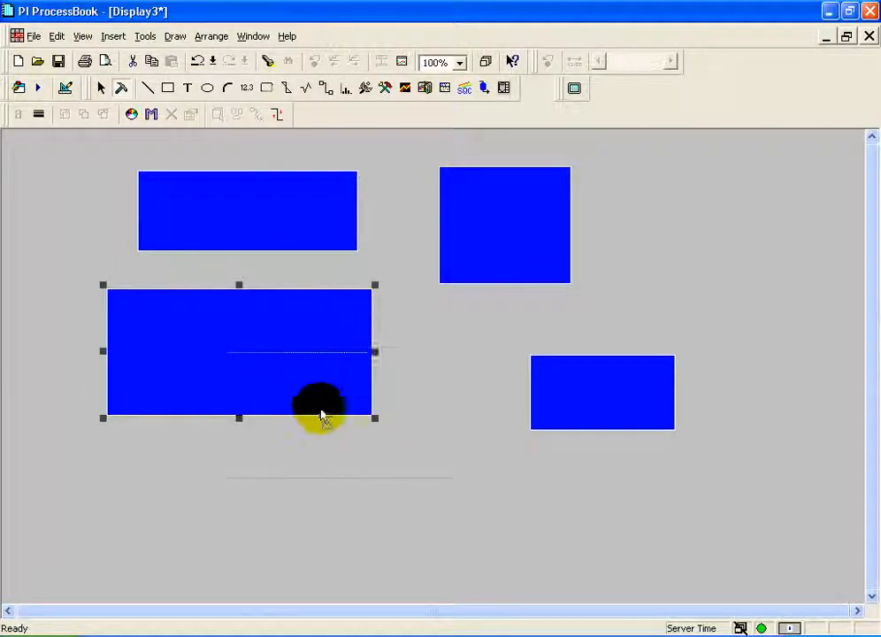
left_click_drag(410, 276, 402, 290)
left_click_drag(201, 201, 145, 304)
left_click_drag(453, 301, 270, 217)
left_click_drag(487, 255, 421, 250)
left_click_drag(605, 416, 413, 359)
left_click_drag(236, 320, 313, 375)
mouse_move(419, 238)
left_mouse_down()
mouse_move(507, 252)
mouse_move(448, 256)
mouse_move(408, 246)
mouse_move(416, 241)
mouse_move(420, 251)
left_mouse_up()
left_click_drag(435, 350, 603, 348)
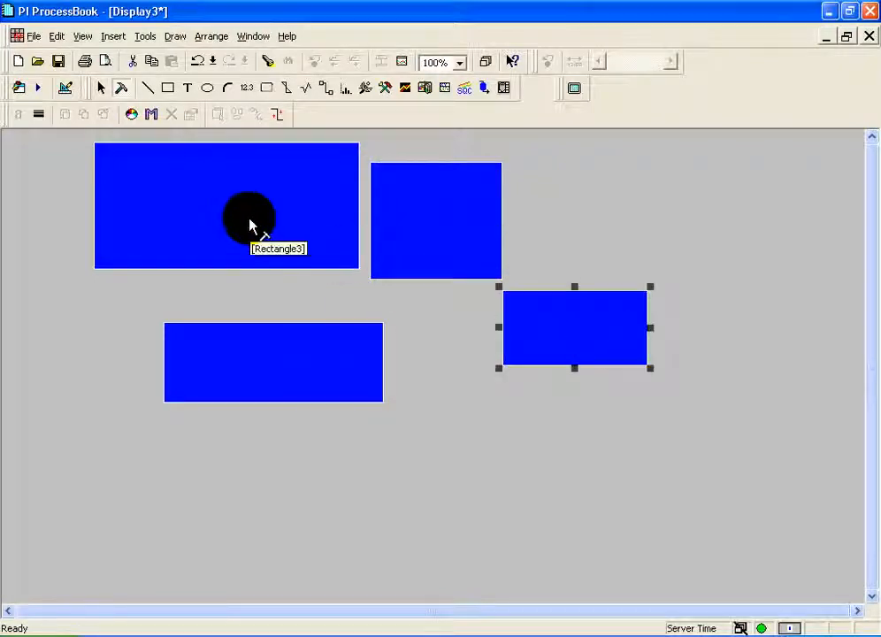
- Draw a wide flat ellipse below the small rectangle, a circle at lower left, and another wide ellipse at lower centre
left_click(207, 89)
left_click_drag(431, 406, 743, 461)
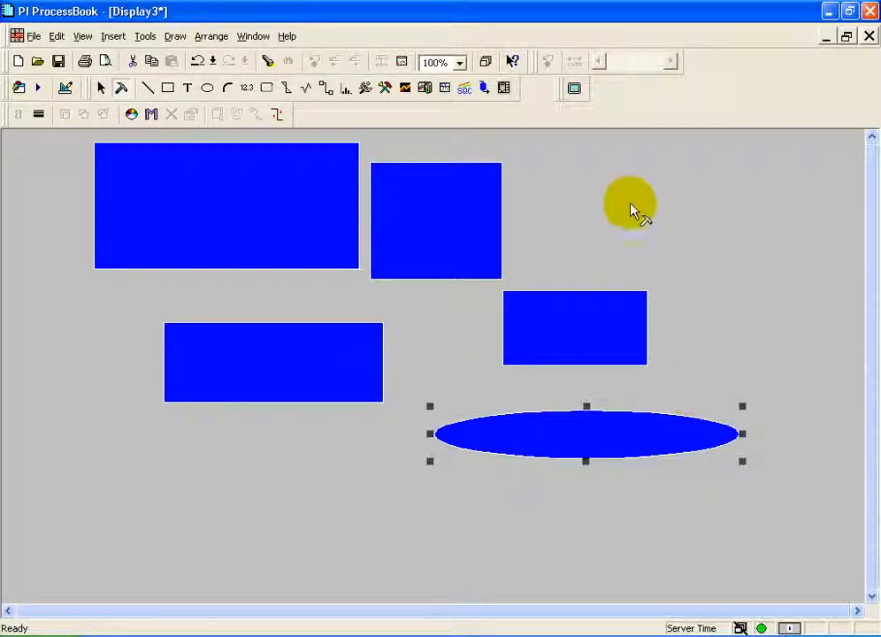
left_click(213, 93)
mouse_move(86, 445)
left_mouse_down()
mouse_move(180, 553)
mouse_move(194, 552)
left_mouse_up()
left_click(212, 93)
left_click_drag(324, 470, 607, 546)
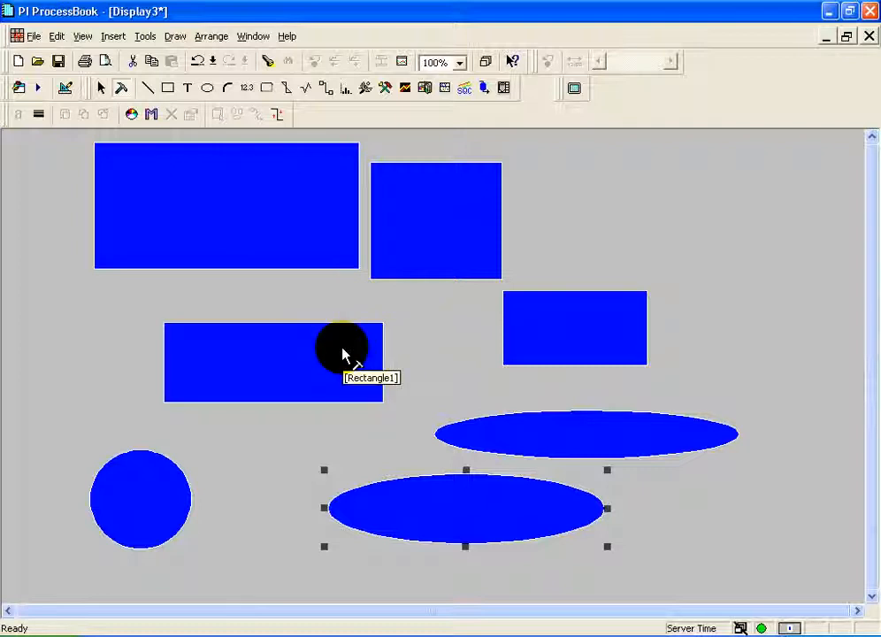
- With nothing selected, set the default format colours to a red fill and a black line
left_click(713, 211)
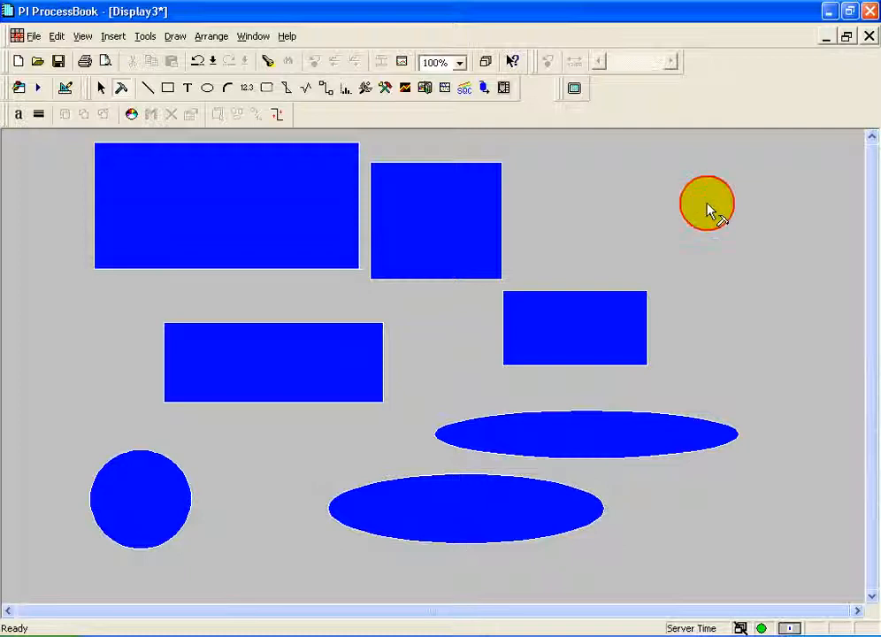
left_click(713, 211)
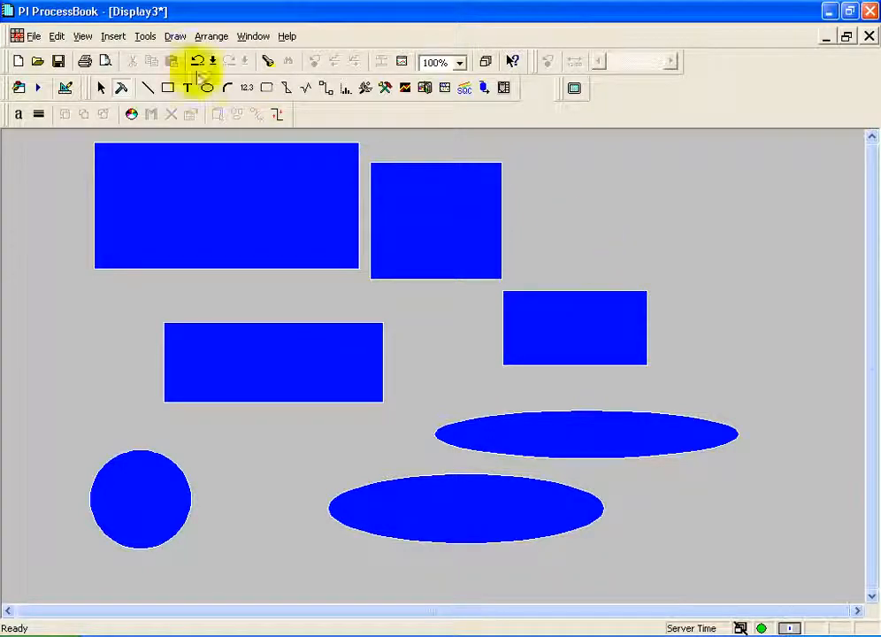
left_click(58, 39)
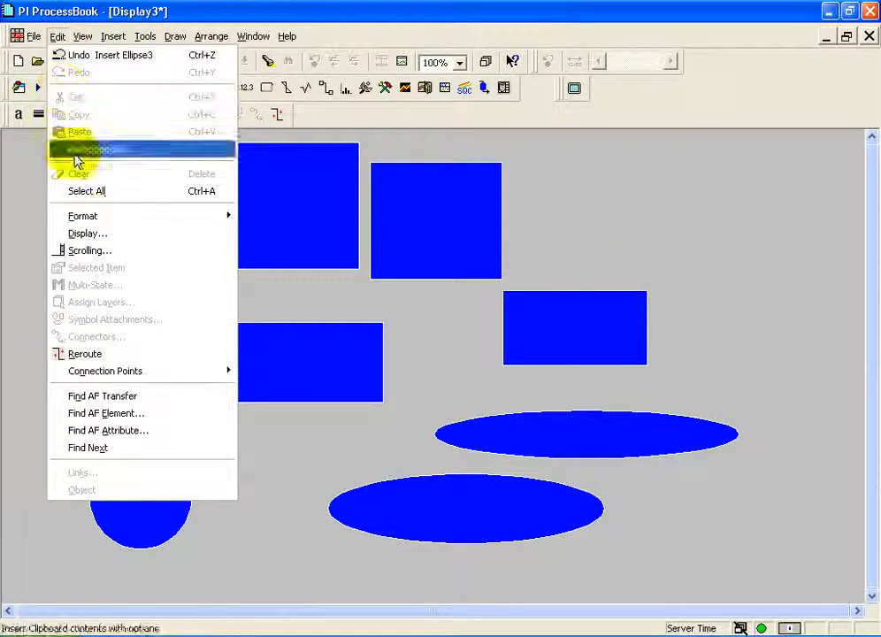
mouse_move(91, 225)
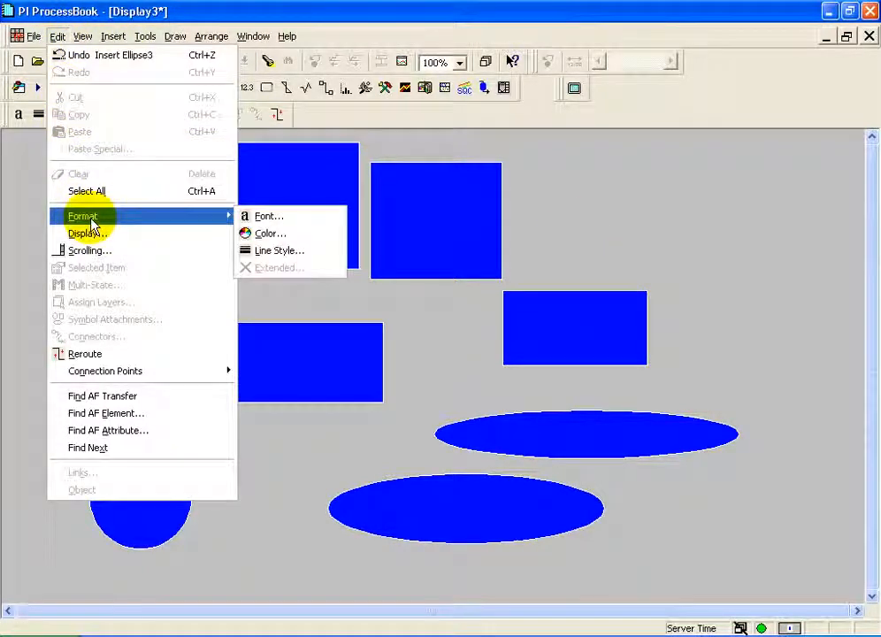
left_click(280, 235)
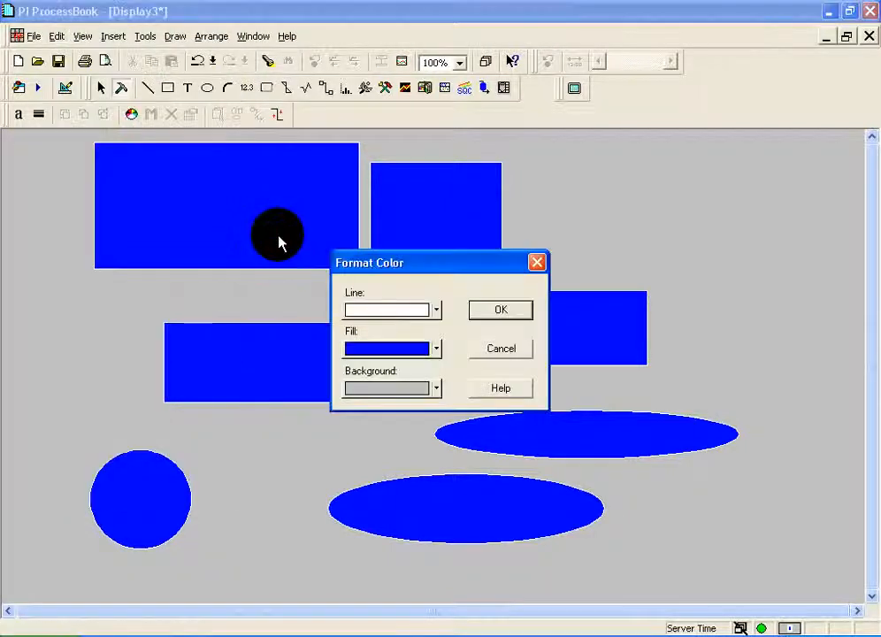
left_click(437, 350)
left_click(376, 370)
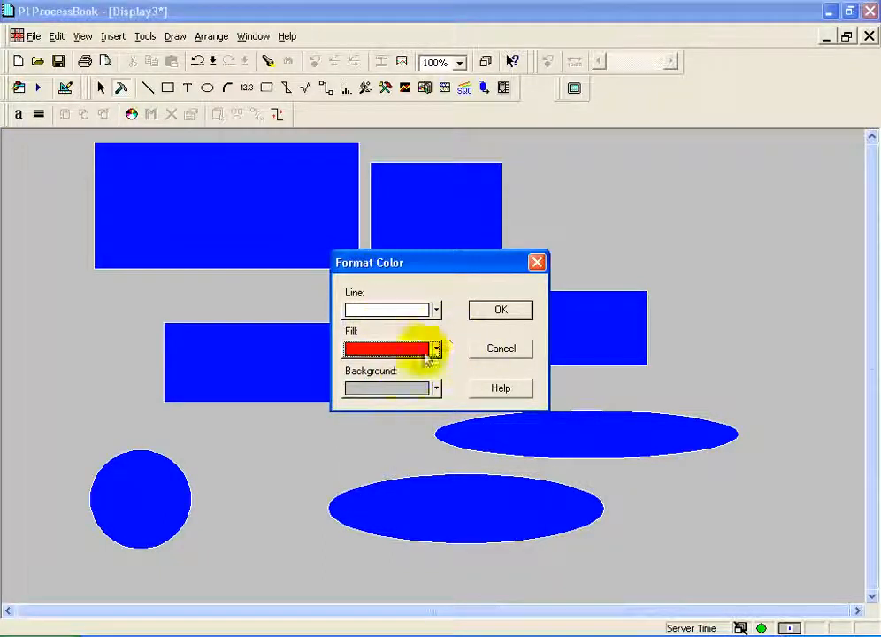
left_click(437, 312)
left_click(417, 336)
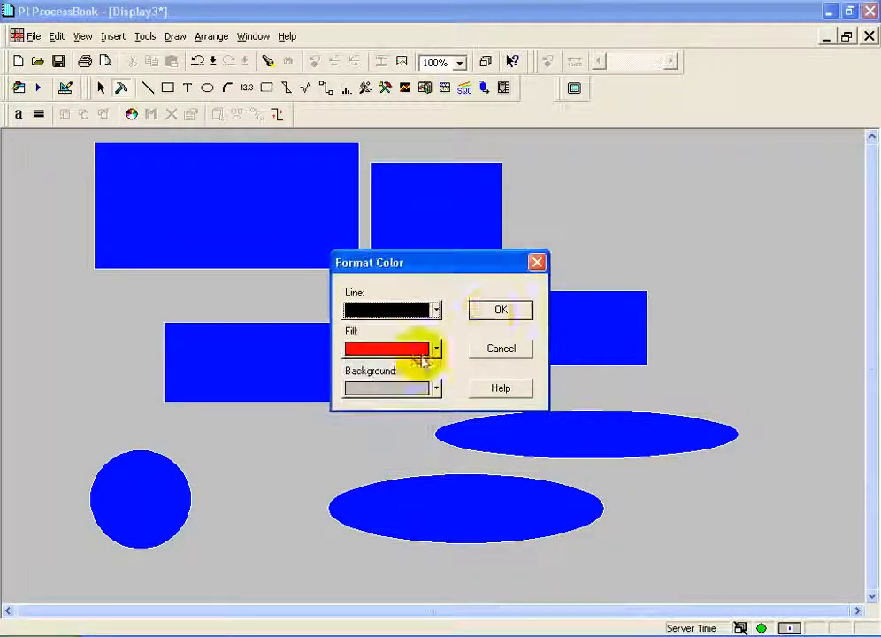
left_click(492, 311)
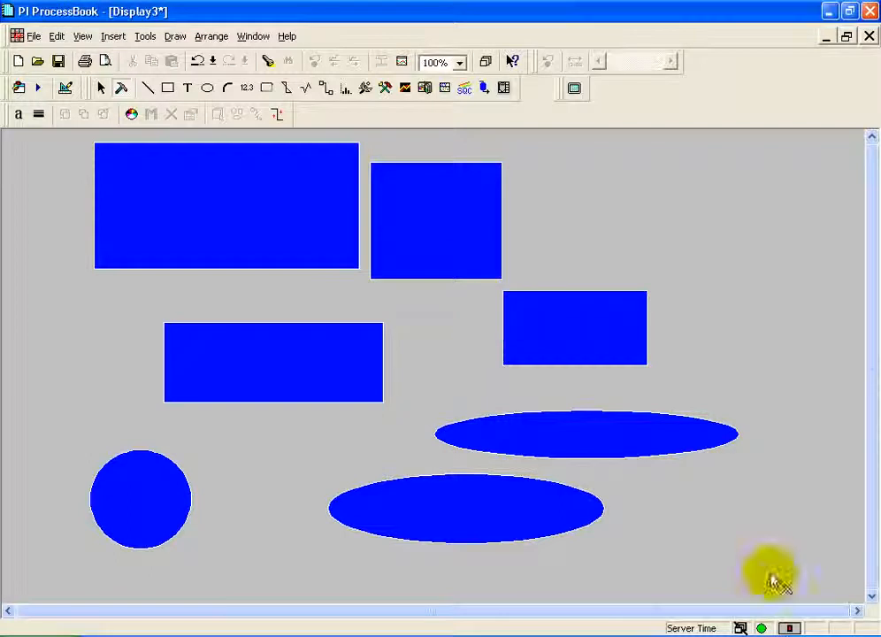
- Draw a tall red rectangle on the right side and another over the left blue rectangles, shifting the upper-left blue rectangle slightly
left_click(167, 88)
left_click_drag(628, 158, 795, 353)
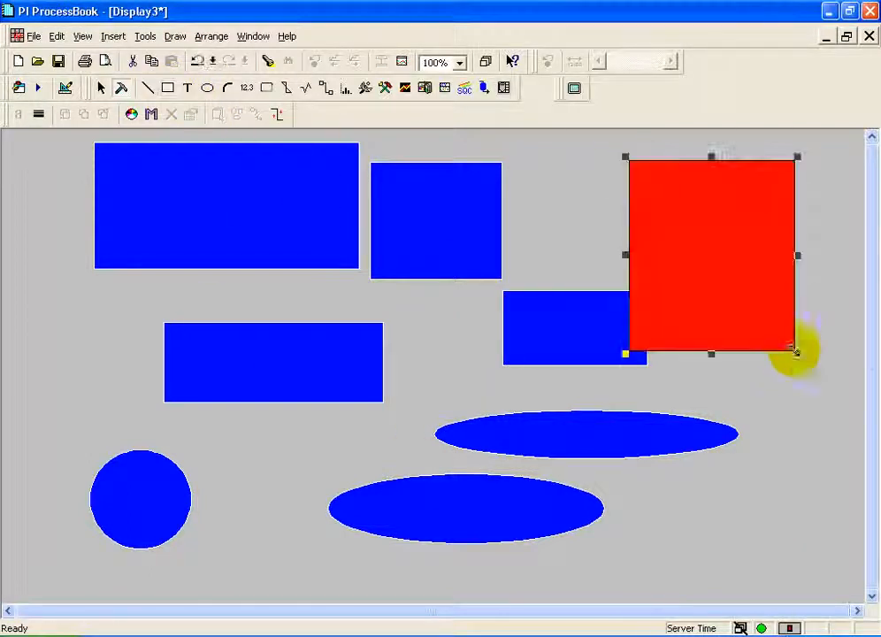
mouse_move(122, 213)
left_mouse_down()
mouse_move(289, 384)
mouse_move(115, 225)
left_mouse_up()
left_click(168, 88)
left_click_drag(160, 166, 324, 383)
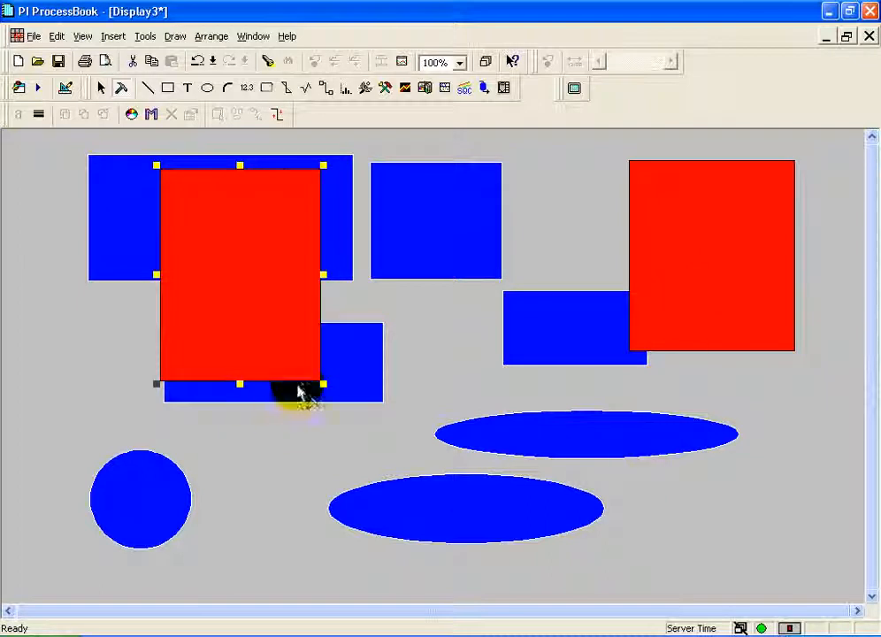
left_click(62, 38)
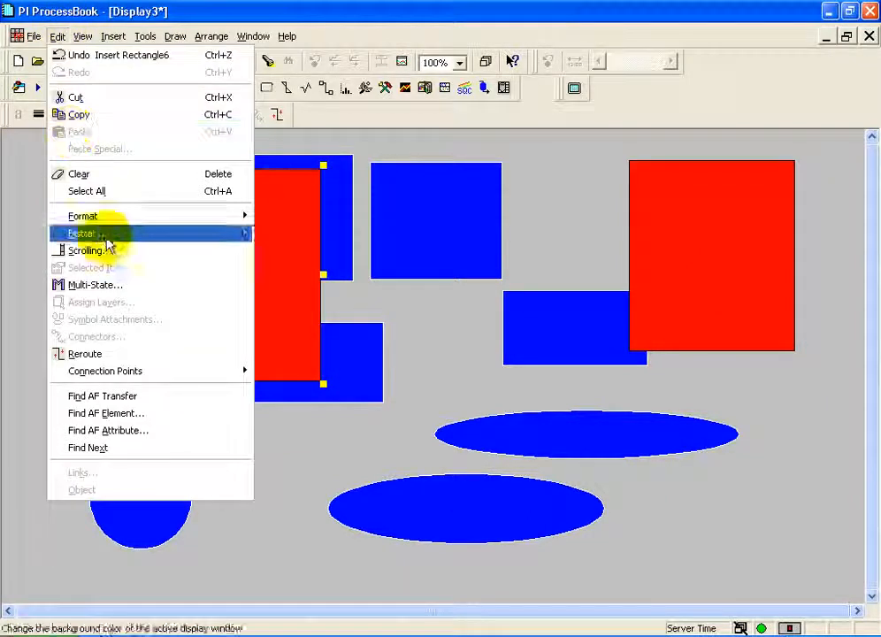
mouse_move(109, 218)
left_click(559, 378)
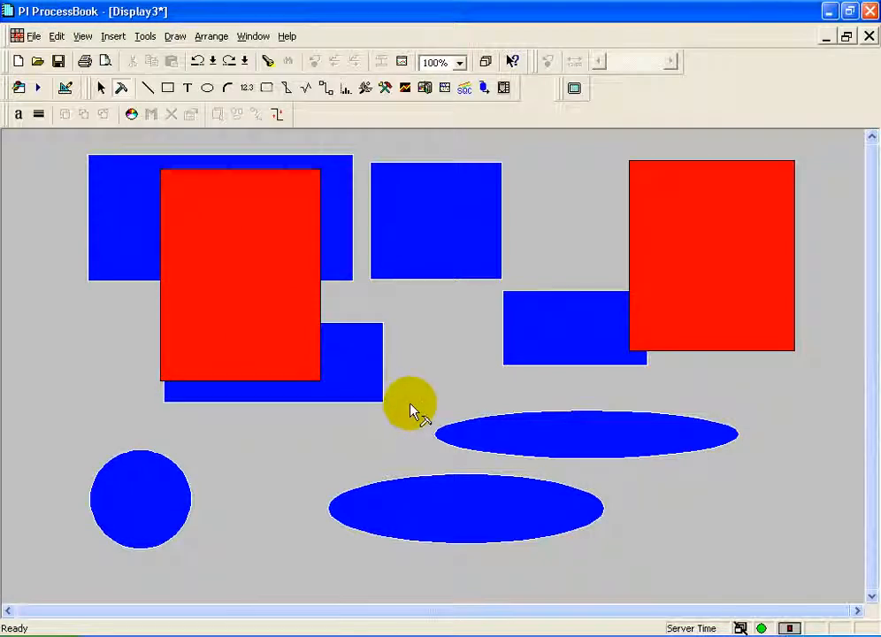
- Format the blue near-square at the upper centre with a cyan fill and a dark red line
left_click(421, 251)
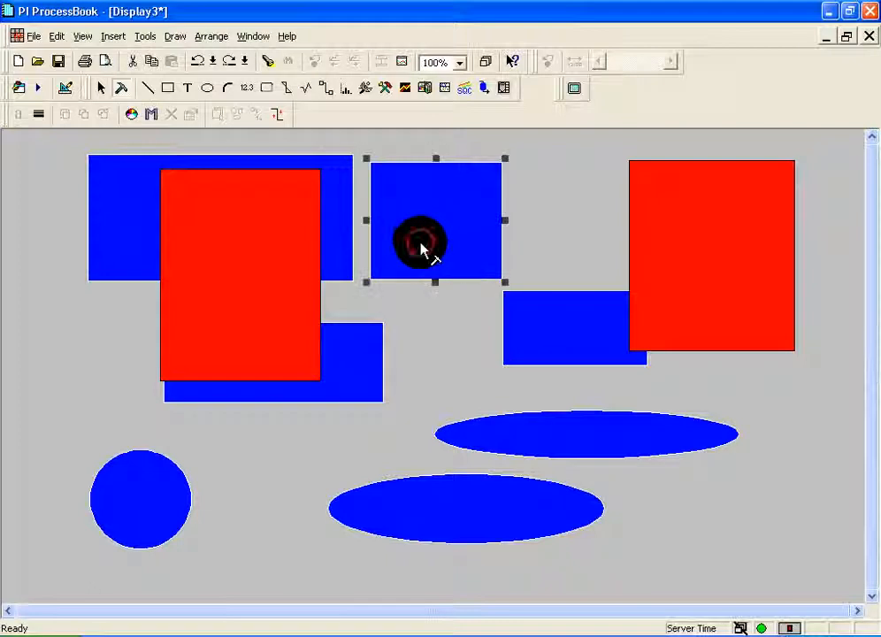
left_click(58, 37)
mouse_move(82, 216)
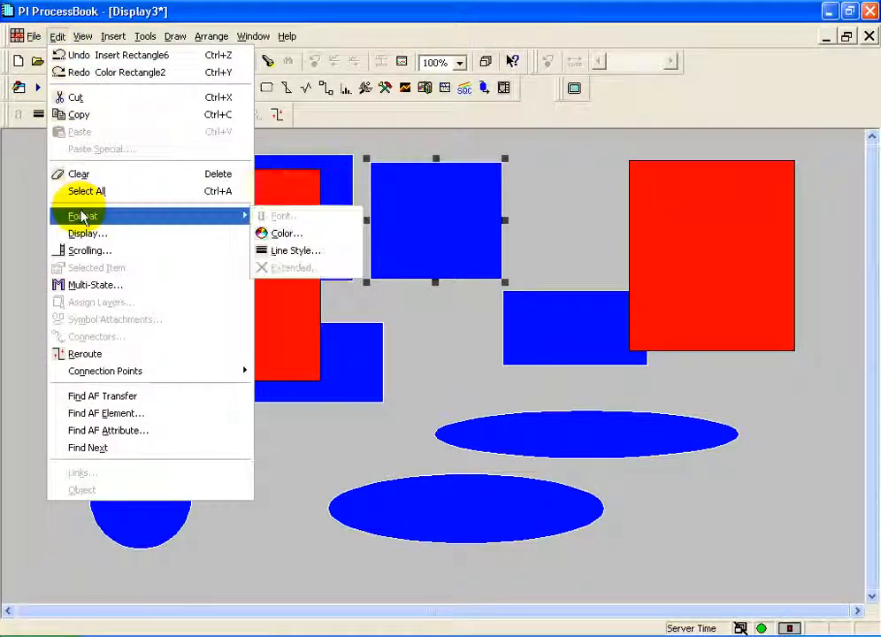
left_click(285, 233)
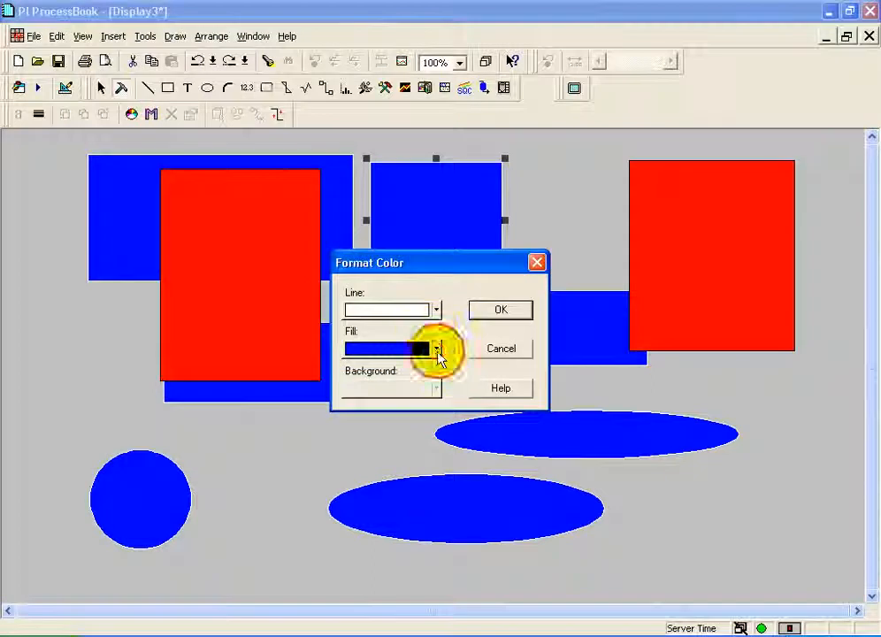
left_click(438, 349)
left_click(356, 395)
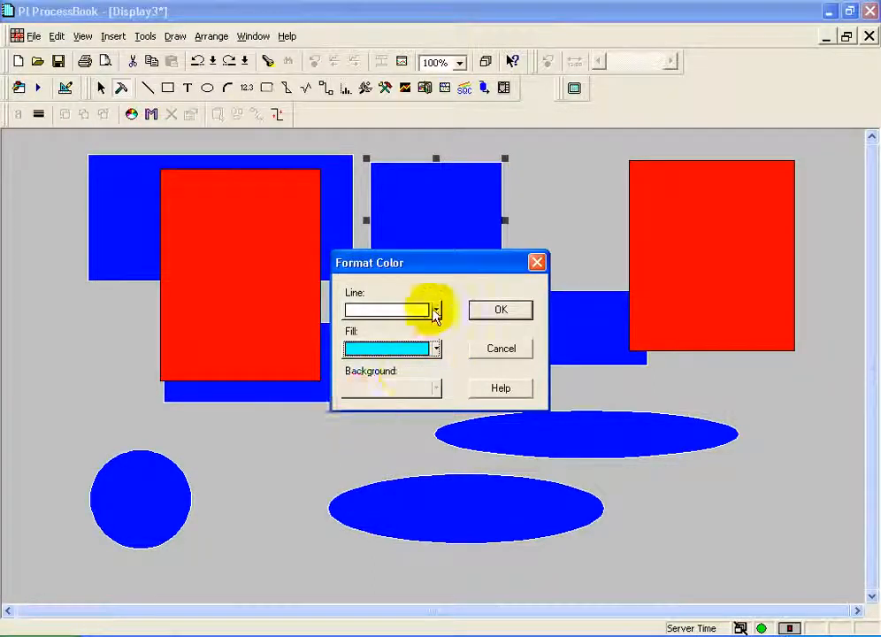
left_click(433, 311)
left_click(379, 381)
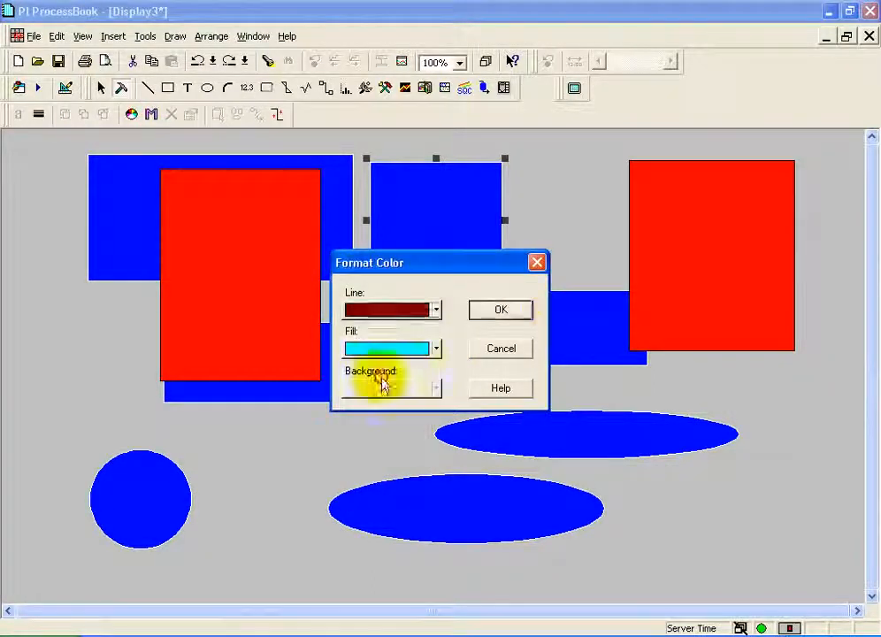
left_click(507, 311)
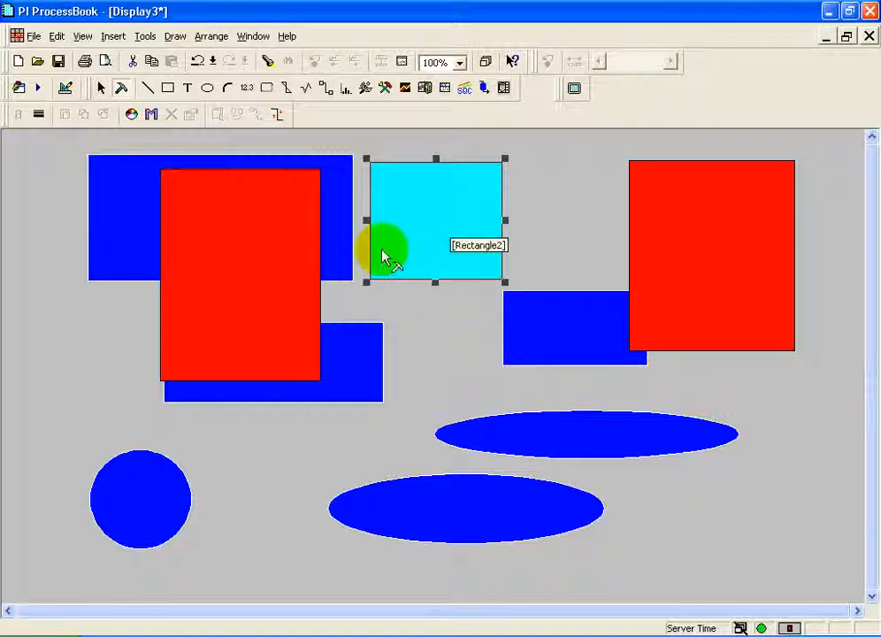
- Move the cyan square down so that it overlaps the left end of the lowest ellipse
left_click_drag(440, 222, 365, 518)
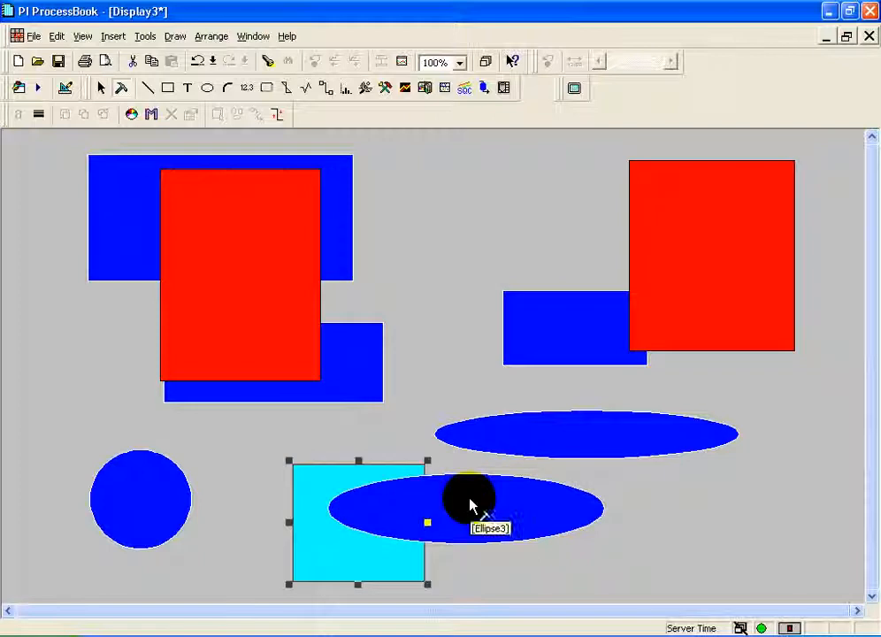
left_click(471, 508)
left_click(370, 547)
left_click(447, 524)
left_click(365, 535)
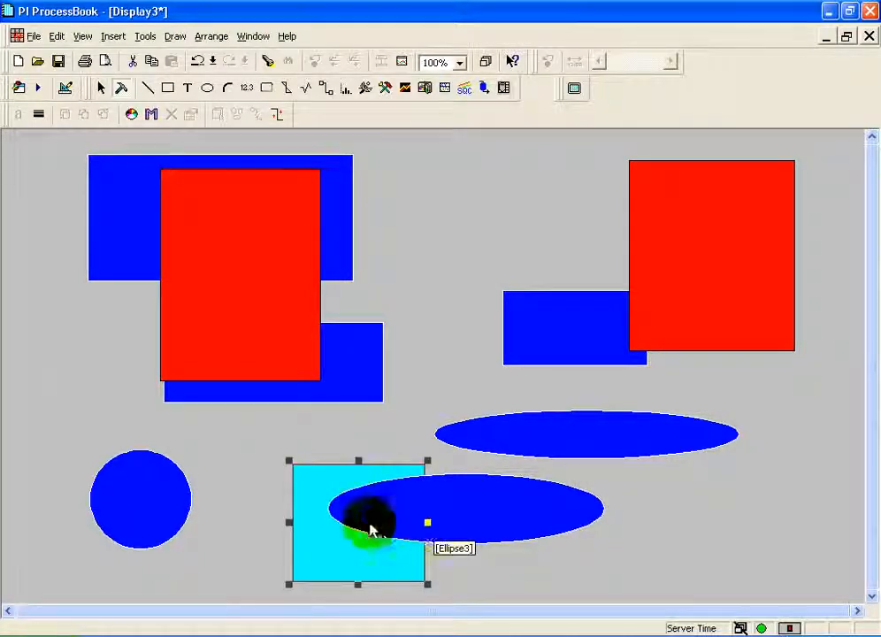
- Group the cyan square with the ellipse overlapping it and move the group slightly left and down
left_click(350, 550)
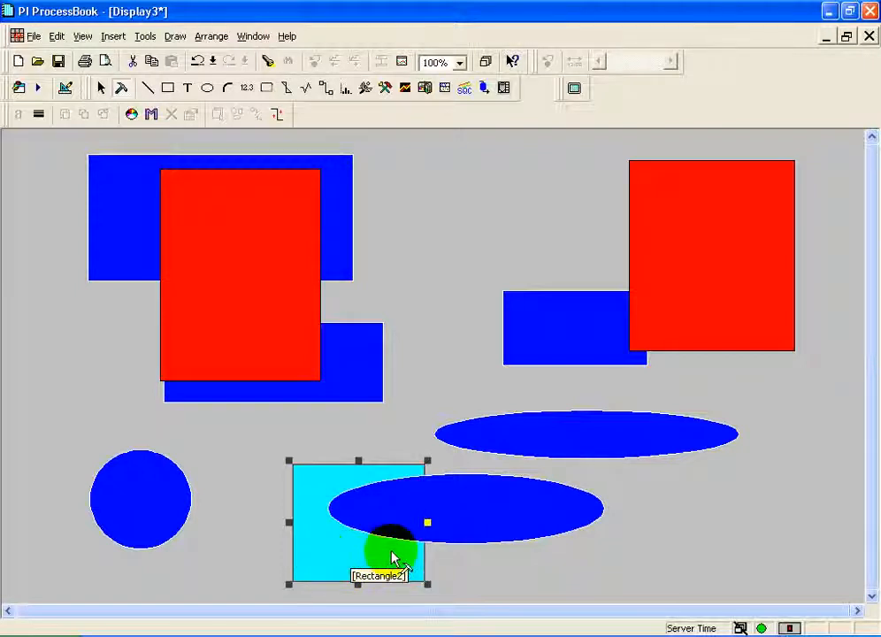
left_click(467, 526, "shift")
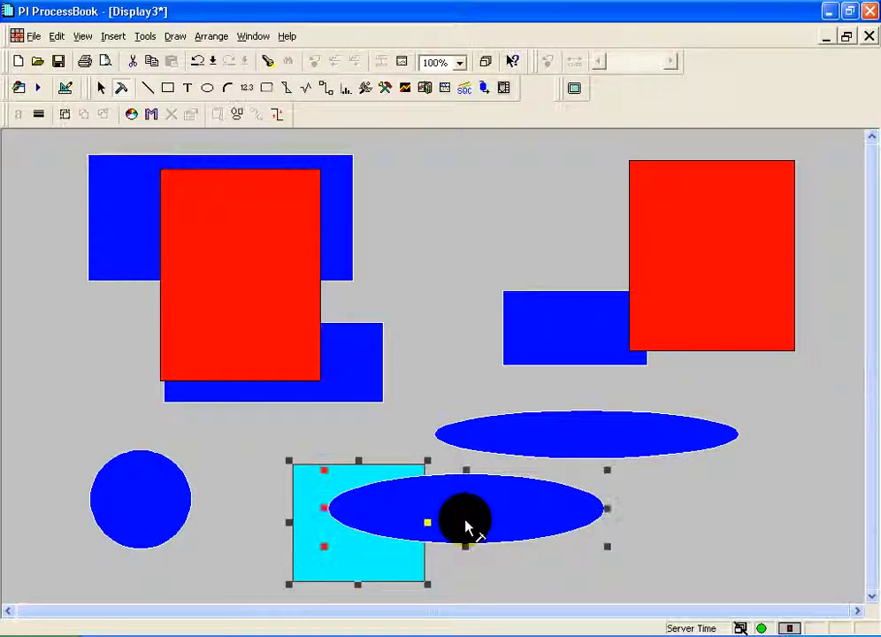
left_click(211, 37)
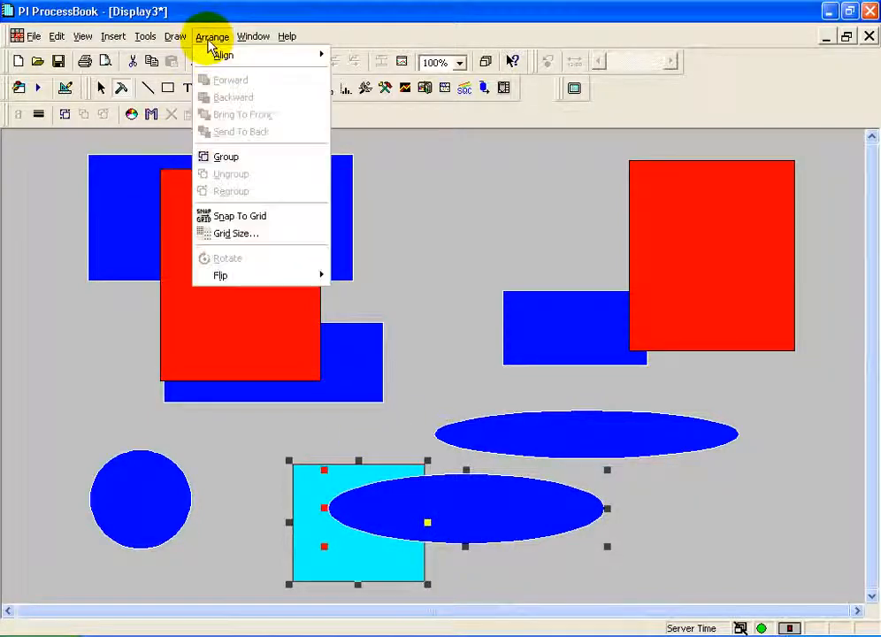
left_click(228, 159)
left_click_drag(506, 522, 452, 276)
left_click_drag(467, 543, 442, 528)
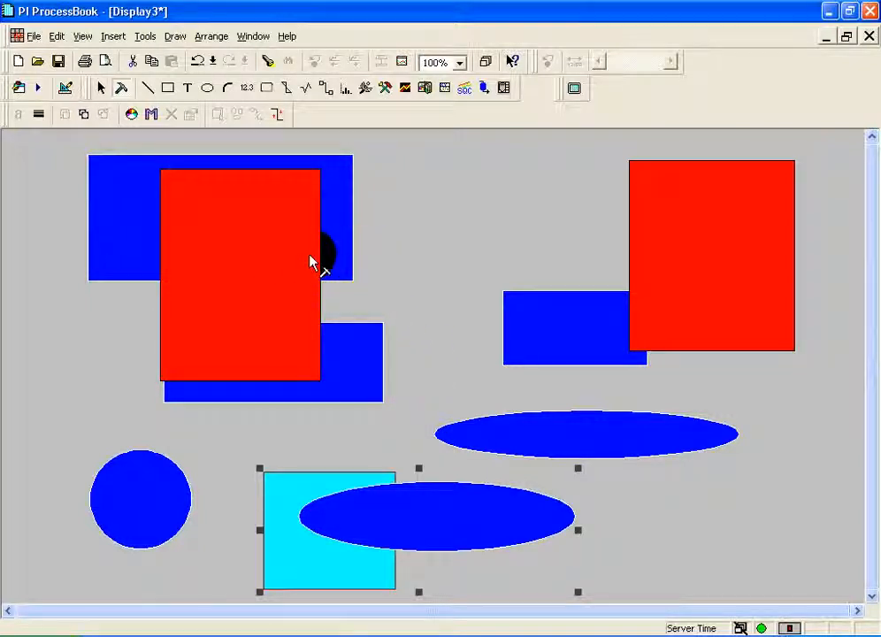
- Shift the left red rectangle down and to the right, and send it behind the two blue rectangles
left_click_drag(251, 241, 276, 261)
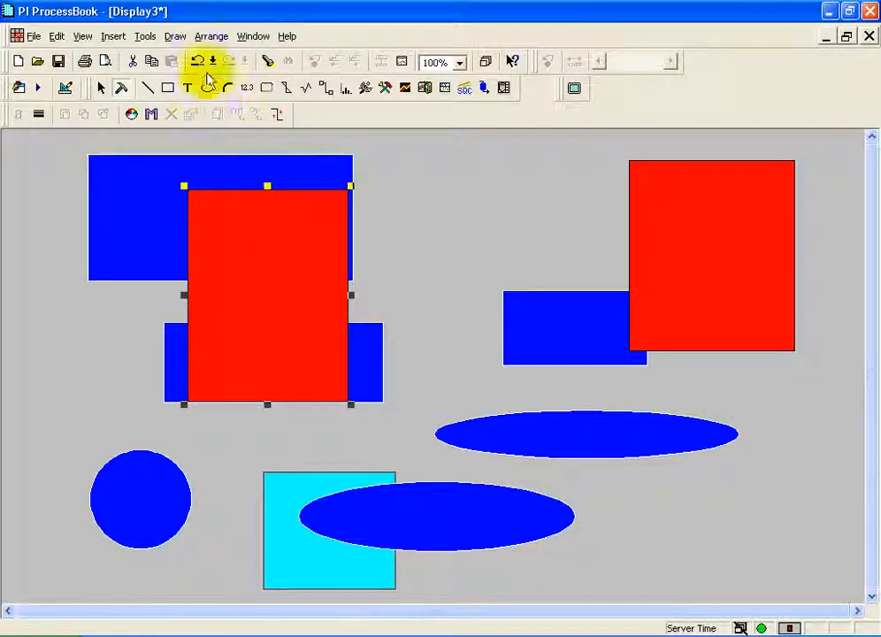
left_click(214, 41)
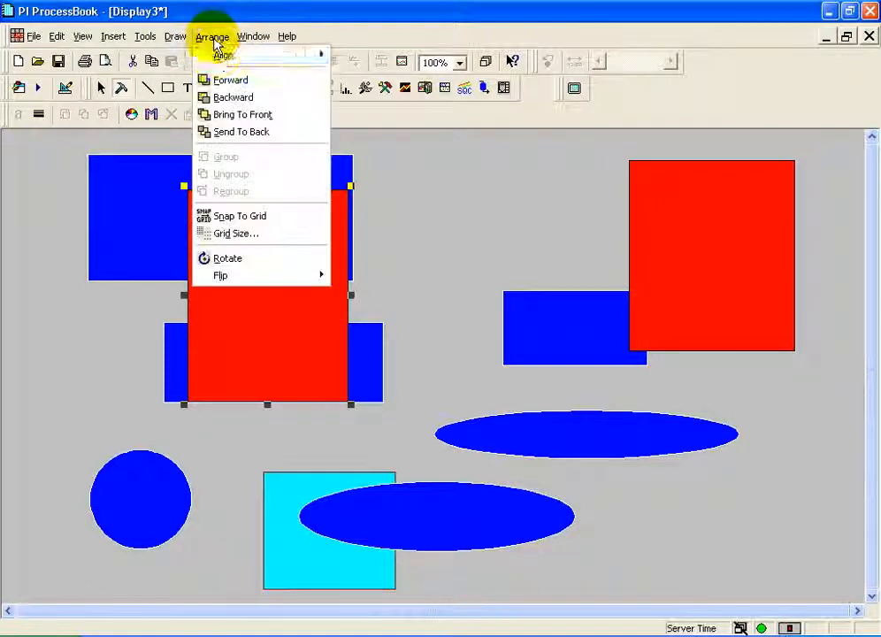
left_click(236, 132)
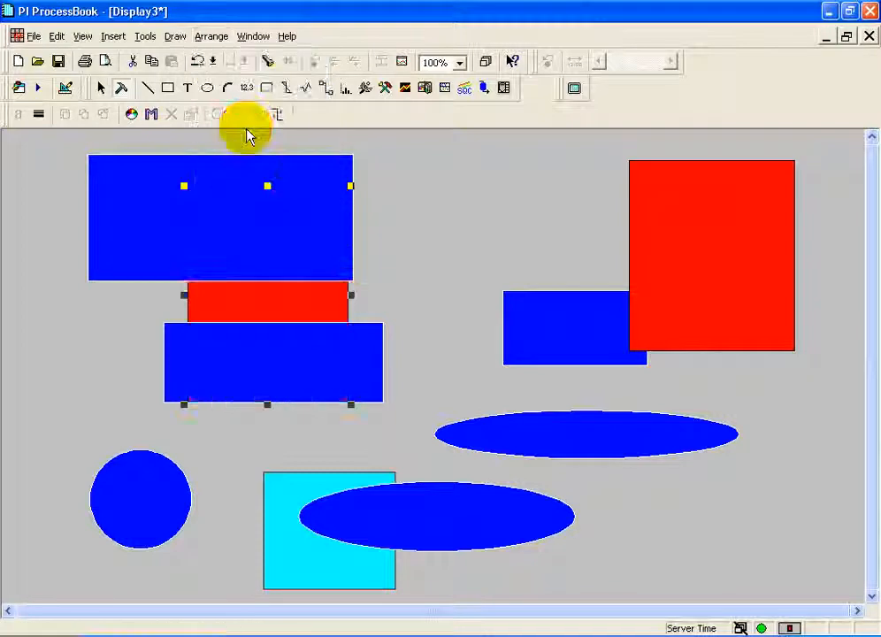
left_click_drag(292, 363, 301, 401)
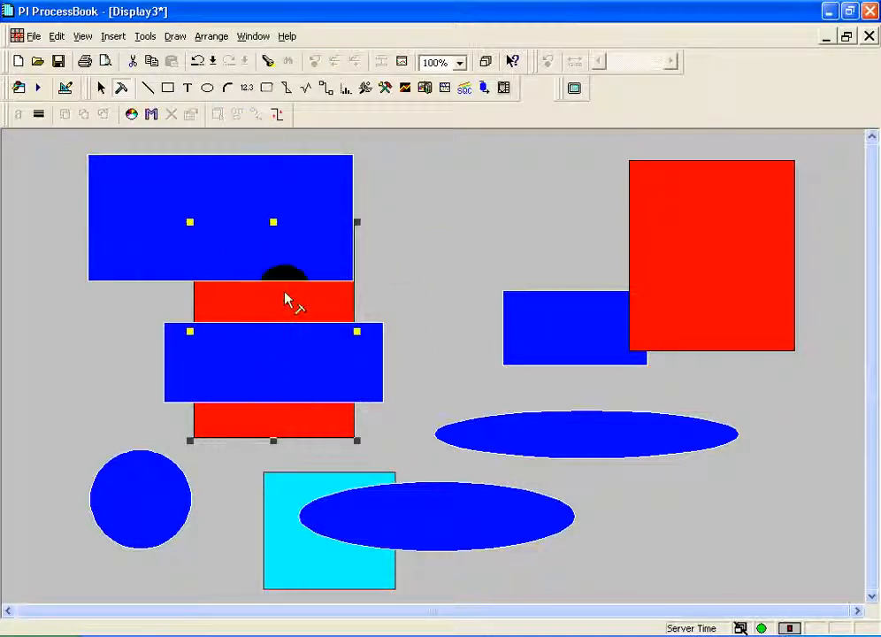
- Send the lower-left blue rectangle to the back, behind the red rectangle
left_click(253, 379)
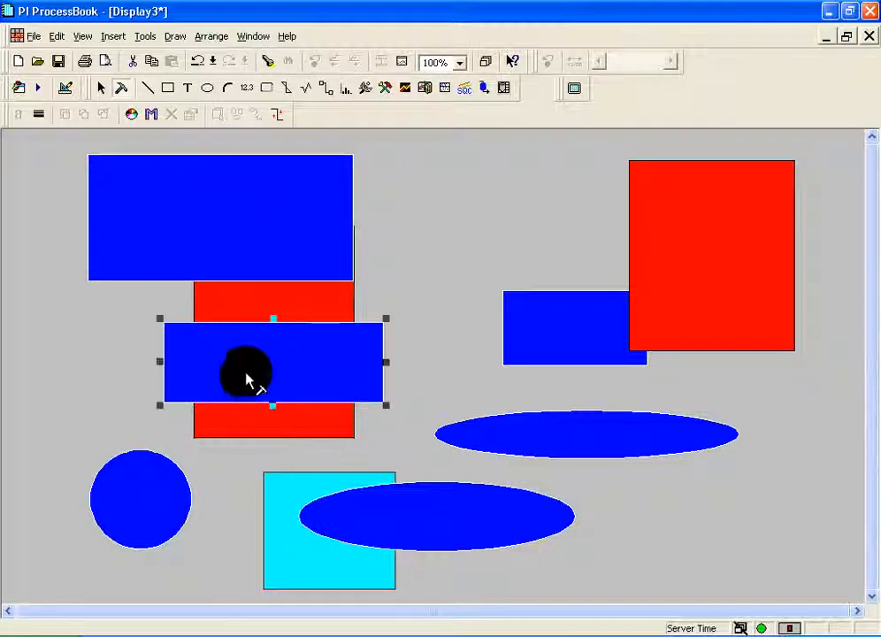
left_click(213, 38)
left_click(232, 133)
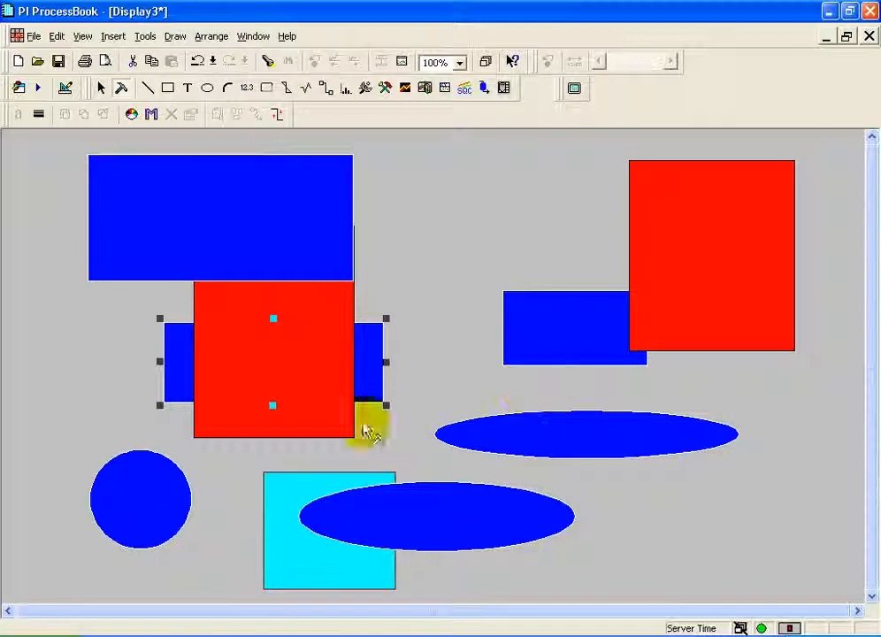